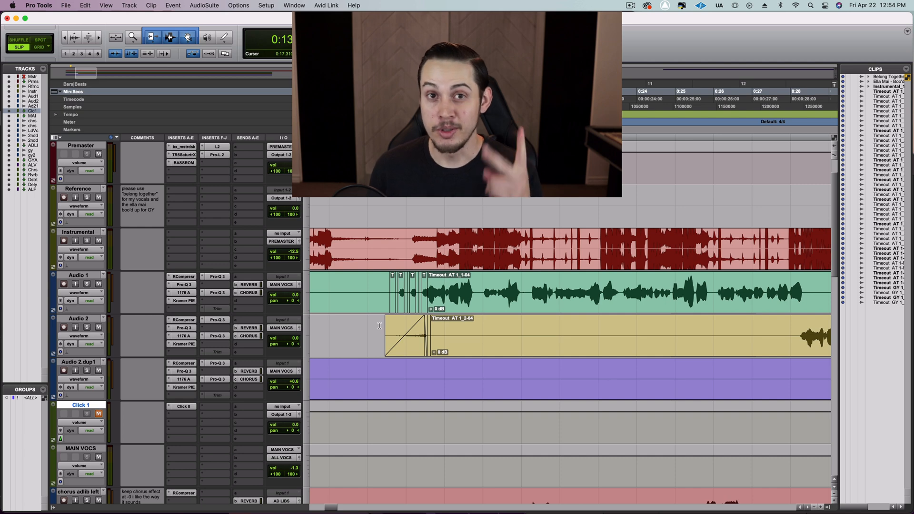
Solo the Audio 1 track and play the vocal intro from just before its short chopped clips.
key(super+bracketright)
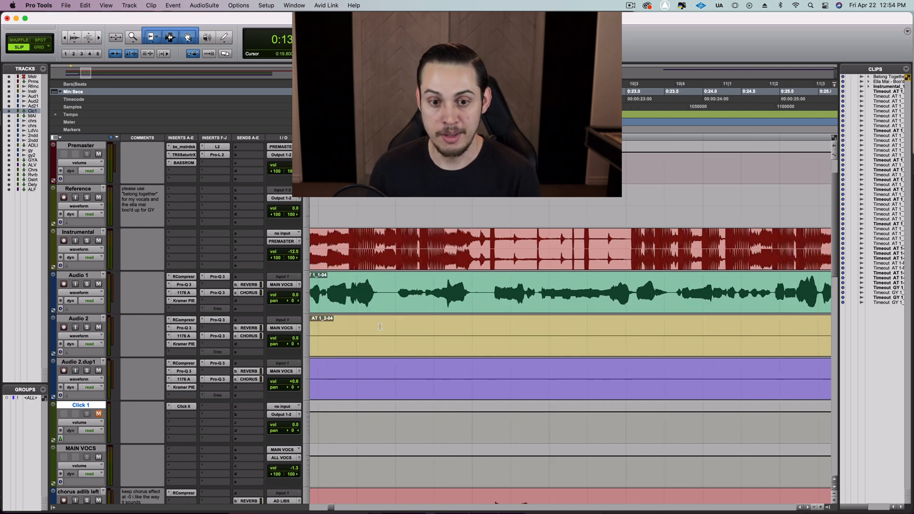
scroll(414, 333, left, 5)
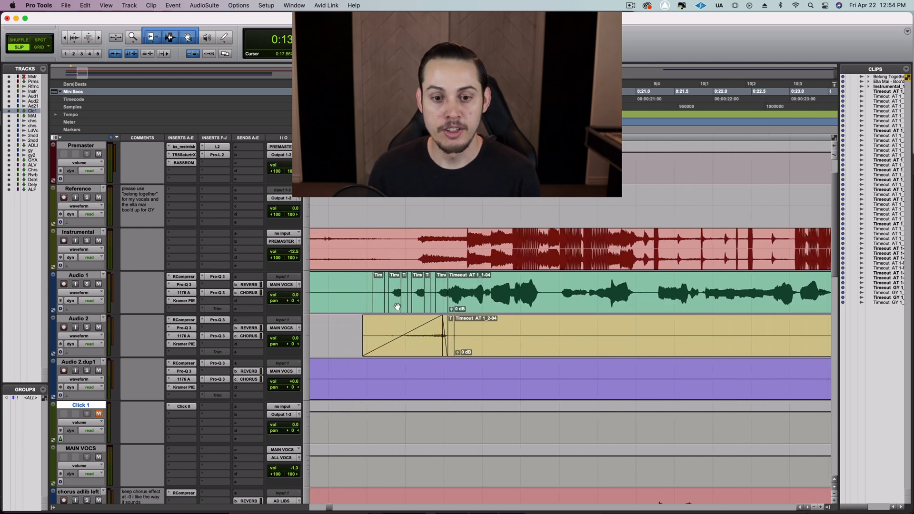
click(86, 284)
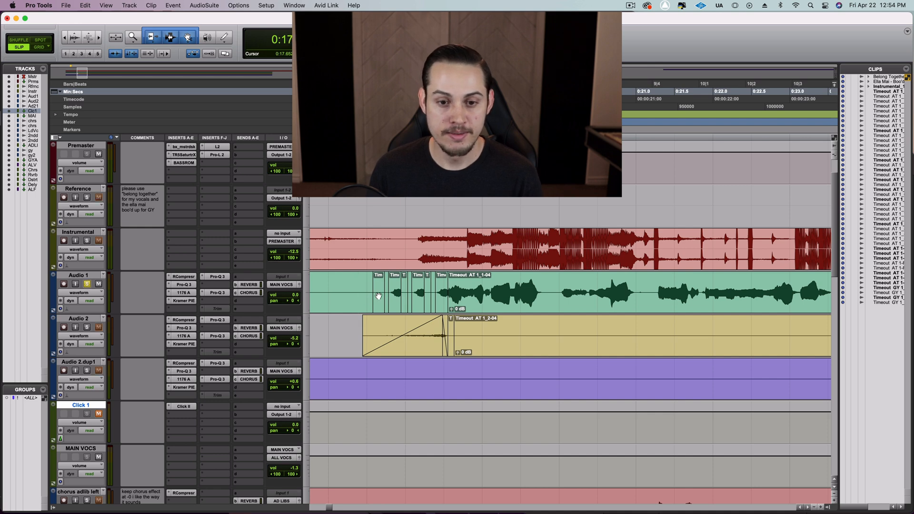
click(343, 290)
key(space)
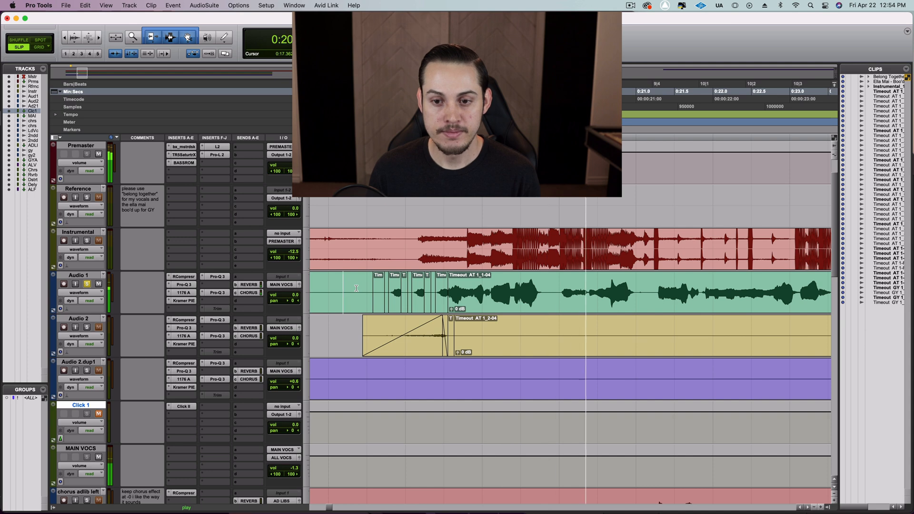
key(space)
Solo Audio 2 instead of Audio 1 and play it from just before its faded-in clip.
click(87, 284)
click(86, 327)
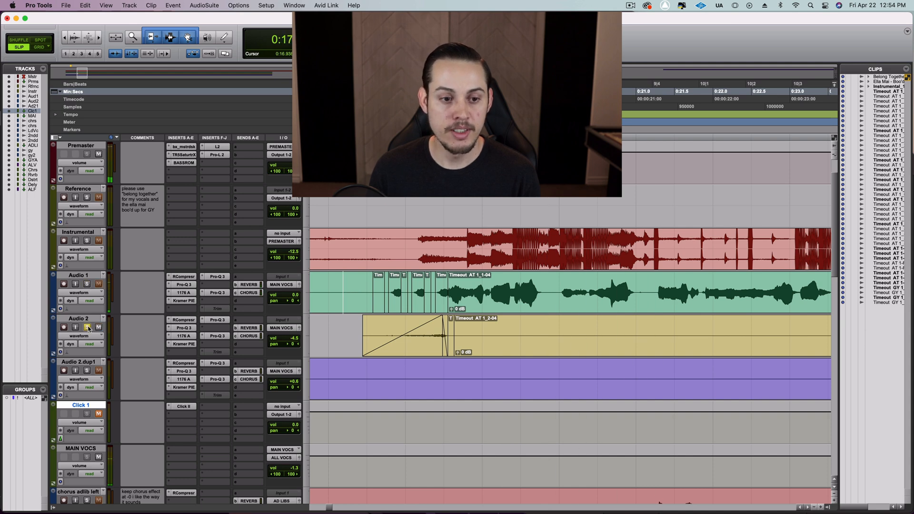
click(334, 330)
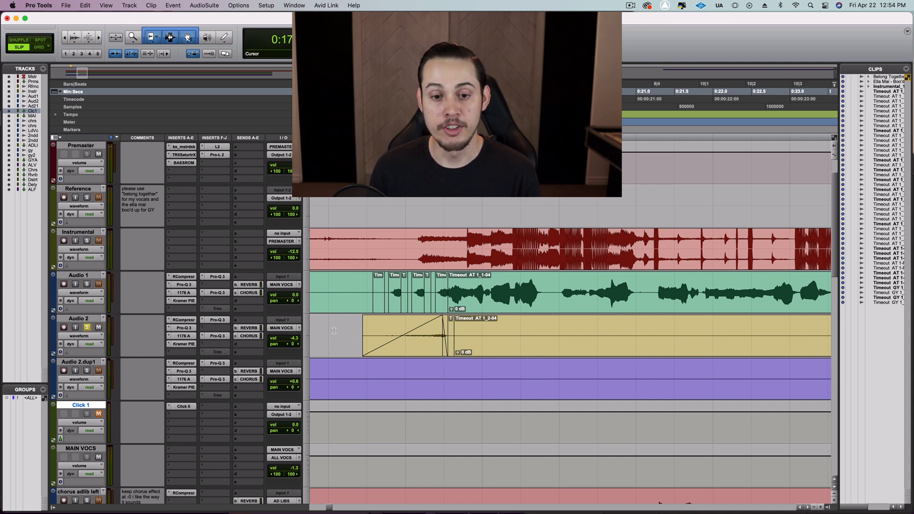
key(space)
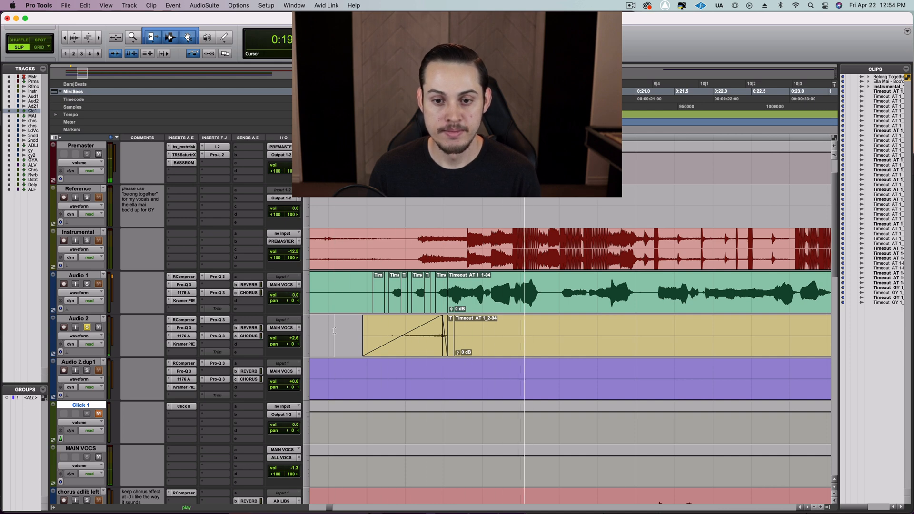
key(space)
Solo Audio 1 together with Audio 2 and play both tracks through the vocal intro.
click(87, 284)
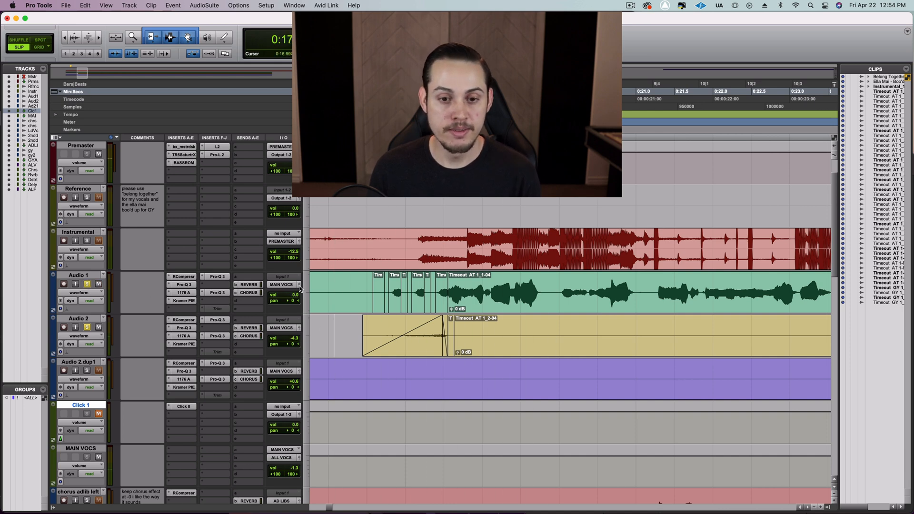
click(328, 287)
key(space)
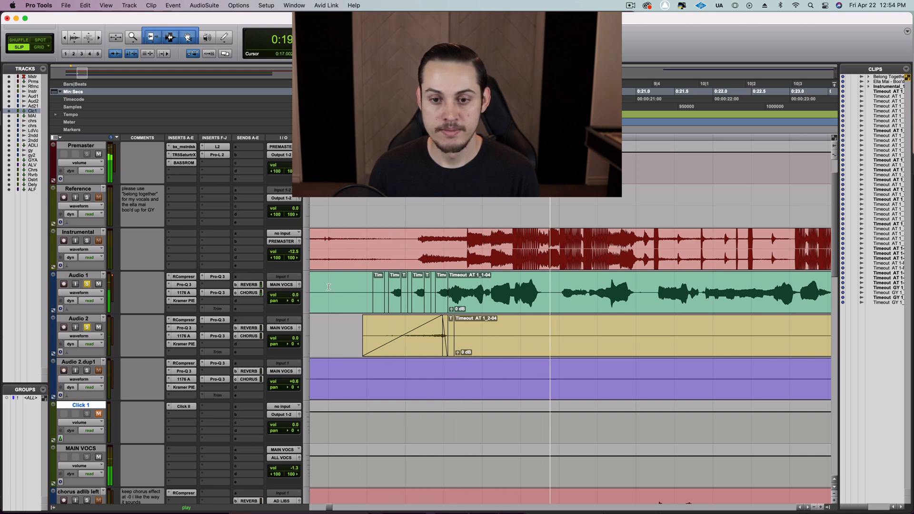
key(space)
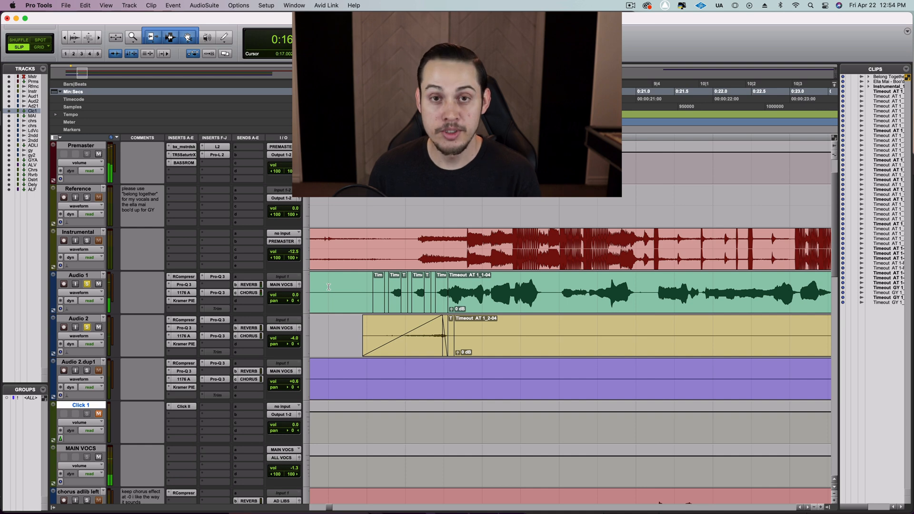
Select the short clip directly before Audio 1's main vocal clip and play it with only Audio 1 soloed.
key(super+bracketright)
scroll(524, 310, right, 5)
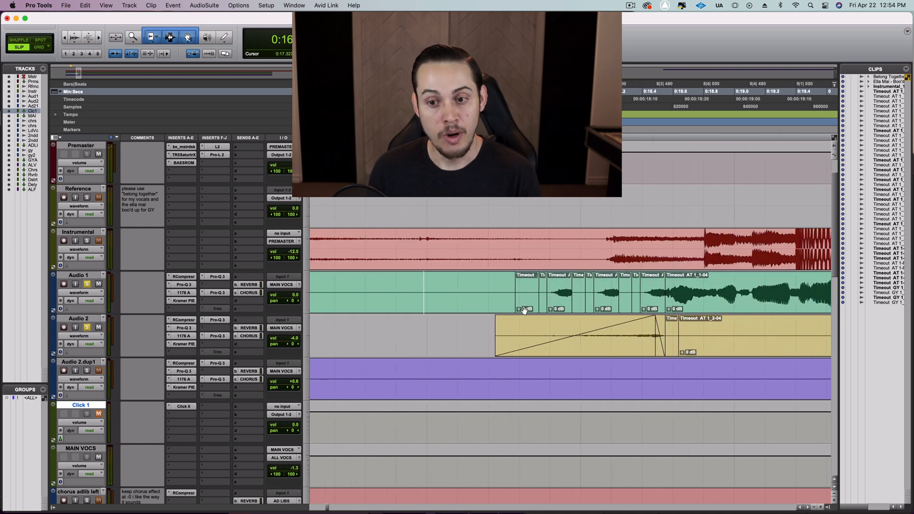
scroll(524, 310, right, 3)
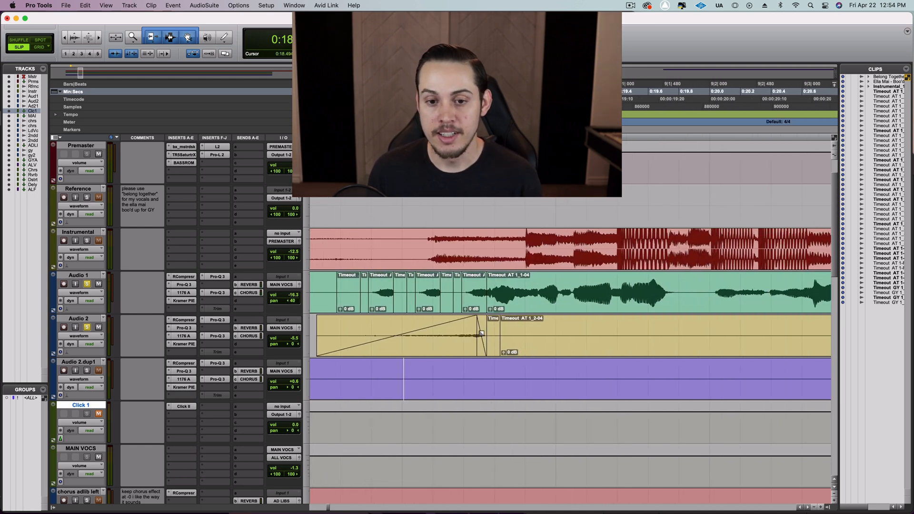
click(478, 304)
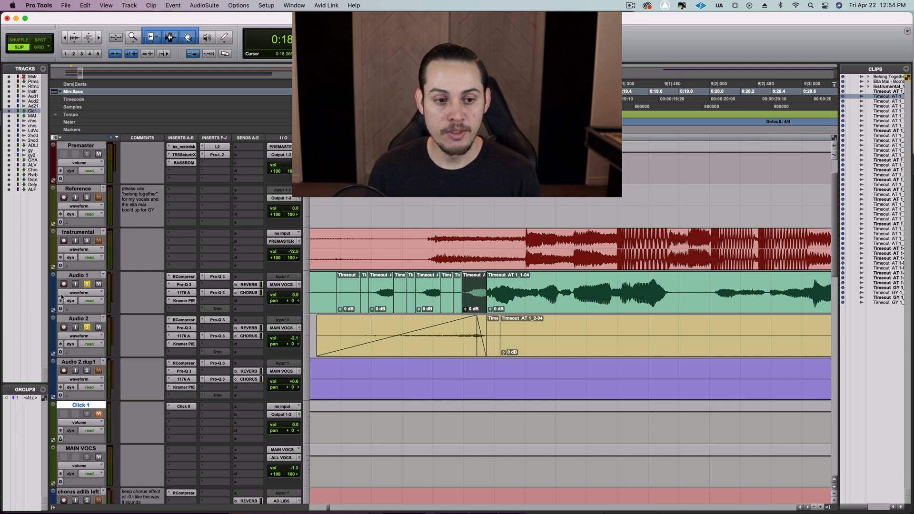
click(86, 327)
key(space)
key(space)
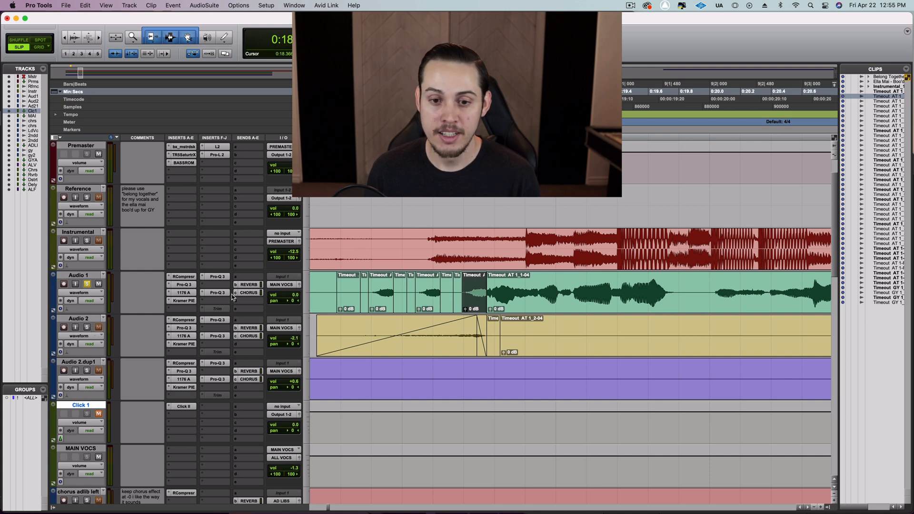
drag(479, 305, 387, 303)
key(super+z)
key(super+z)
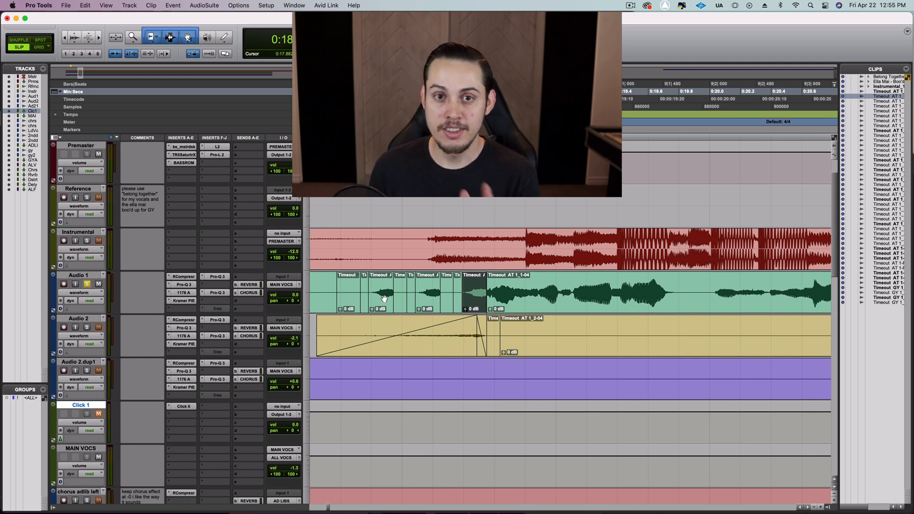
Display the volume automation on Audio 1, followed by its pan automation.
click(88, 294)
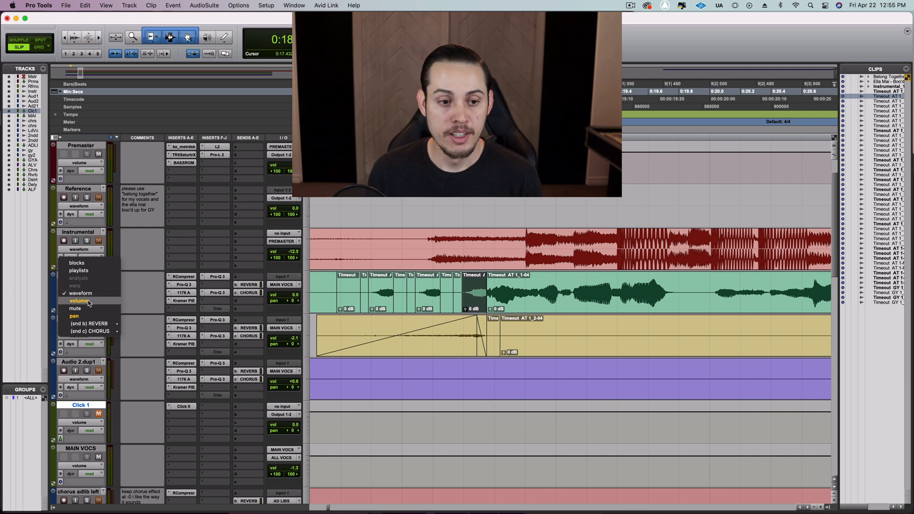
click(89, 301)
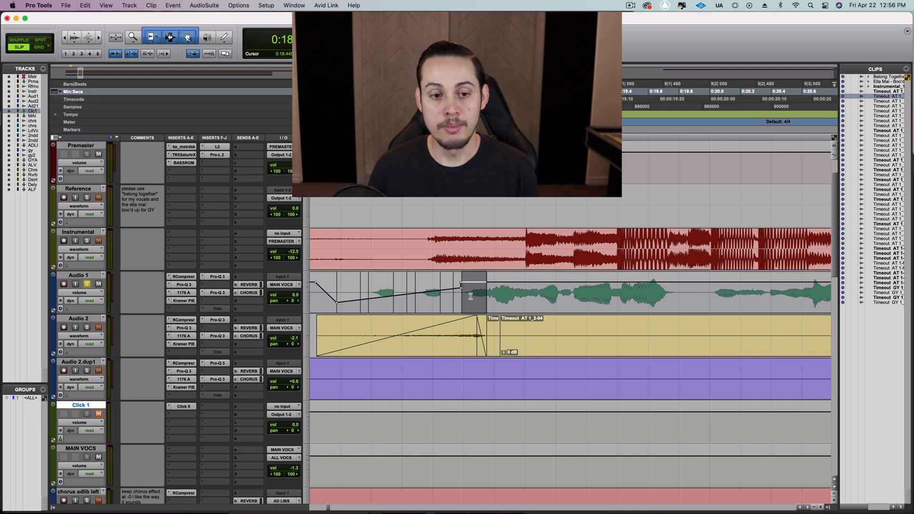
click(91, 296)
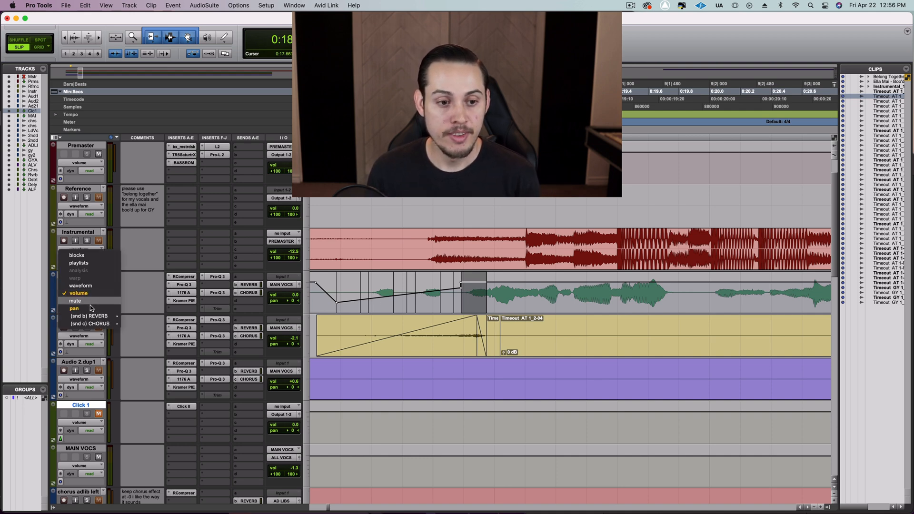
click(90, 308)
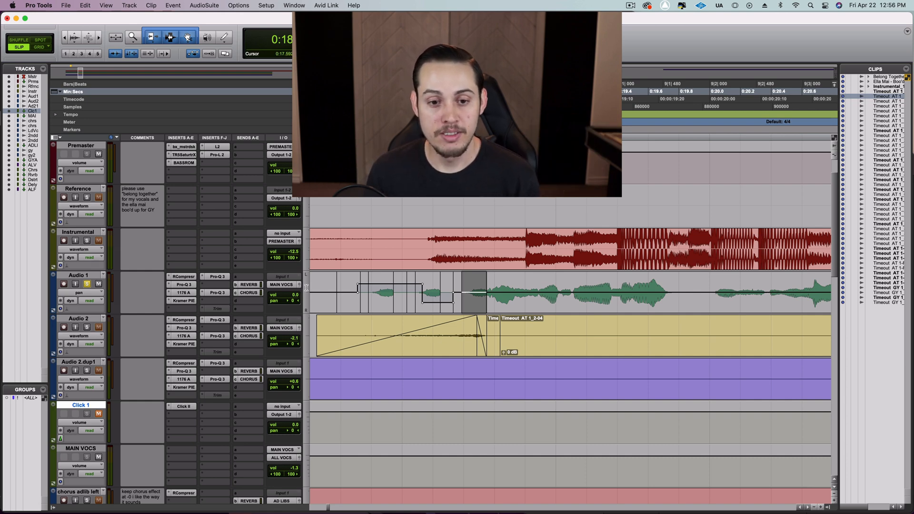
Play Audio 1 from before the chopped clips to hear the automated panning.
click(321, 292)
key(space)
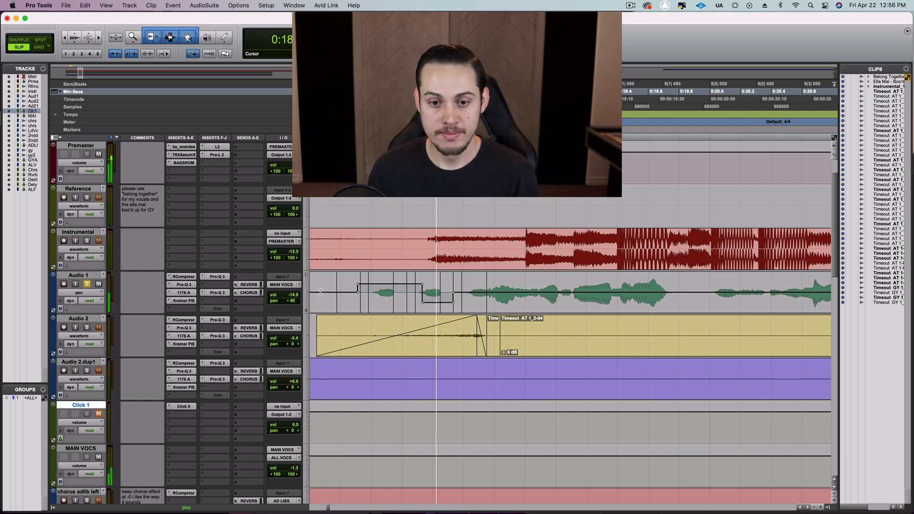
key(space)
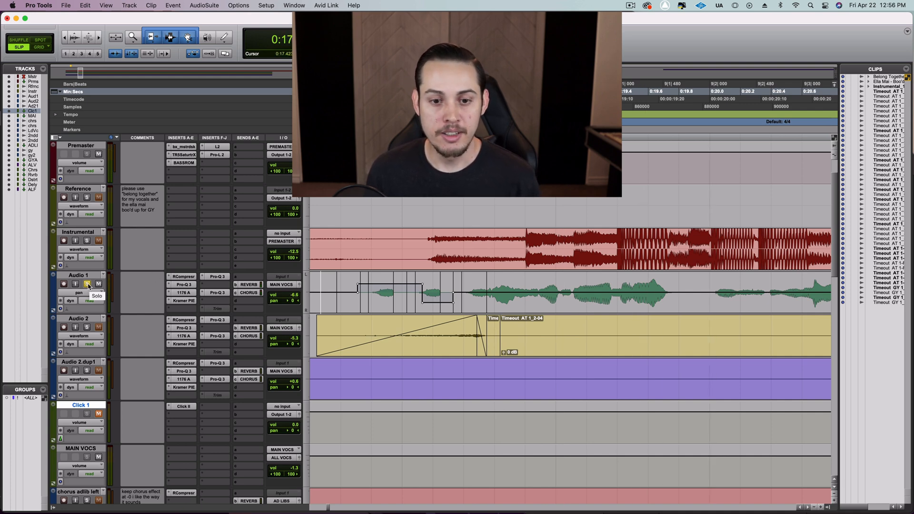
Solo Audio 2 instead of Audio 1, select its faded-in clip and play it.
click(87, 285)
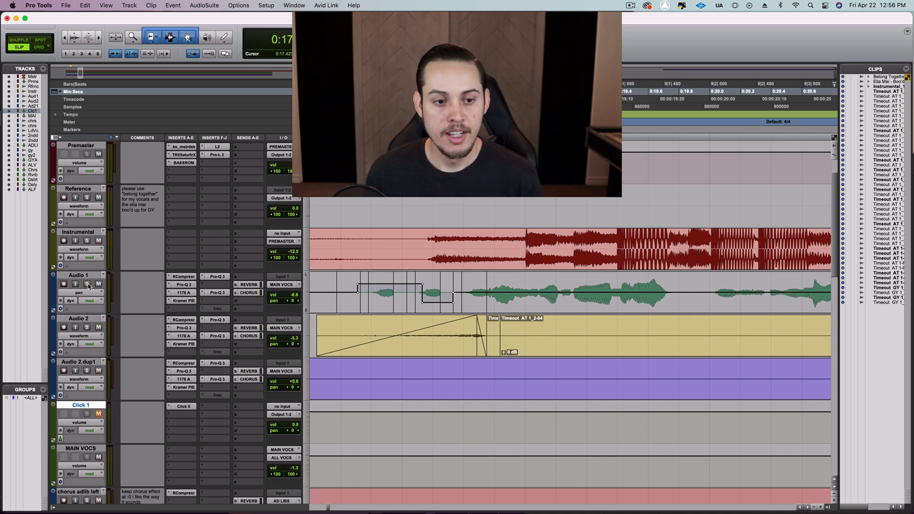
click(87, 327)
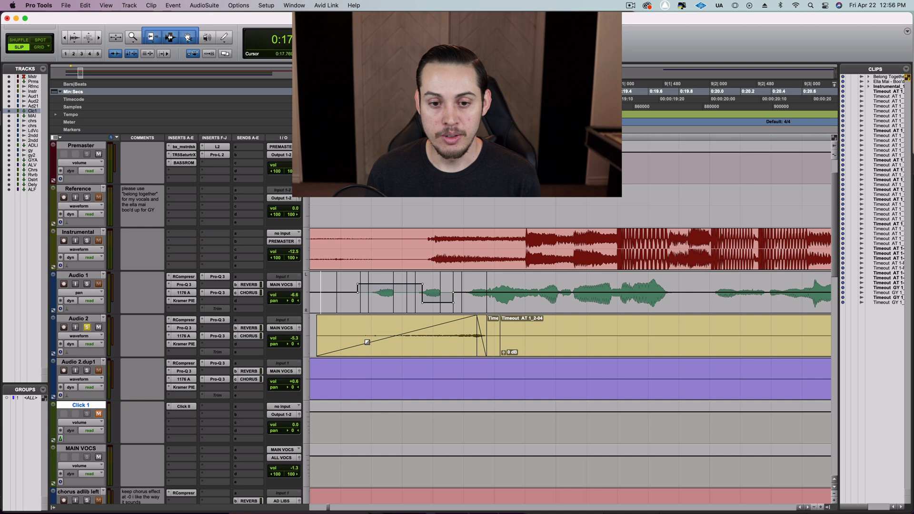
click(413, 345)
key(space)
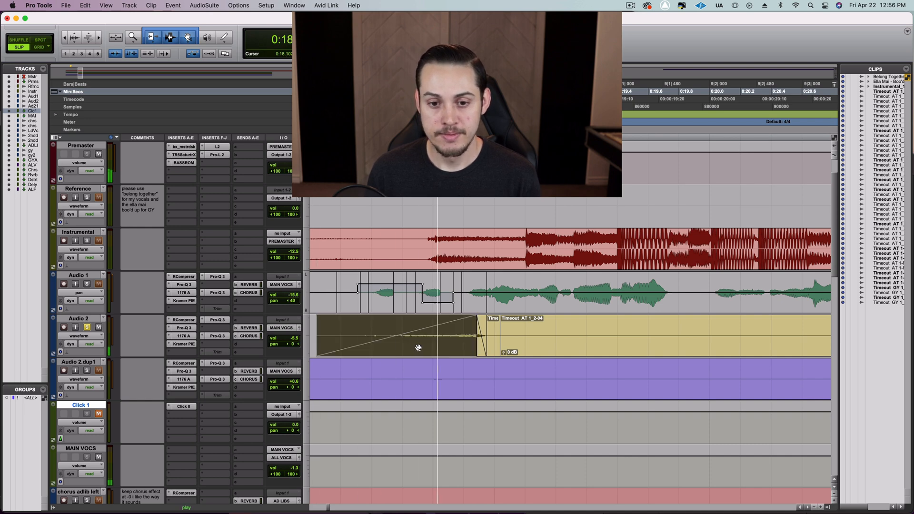
Return Audio 1 to waveform view and make it the only soloed track in place of Audio 2.
click(92, 295)
click(80, 271)
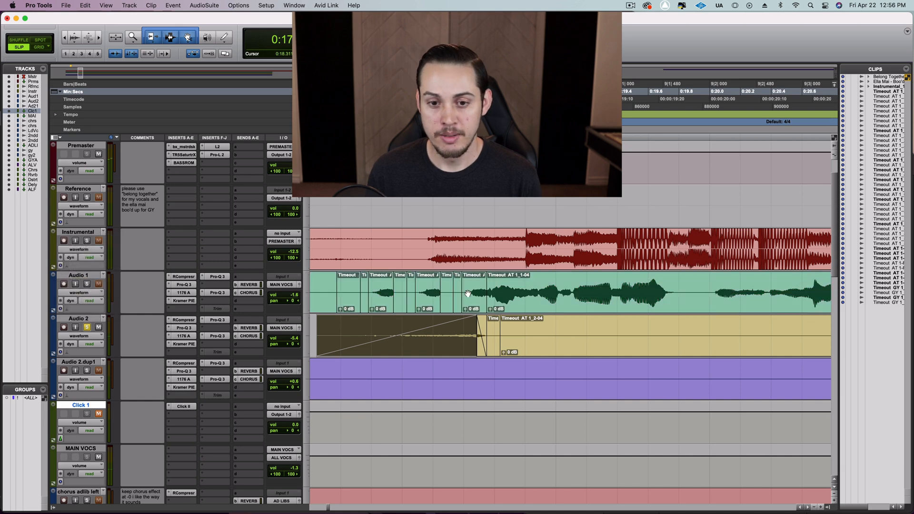
click(86, 284)
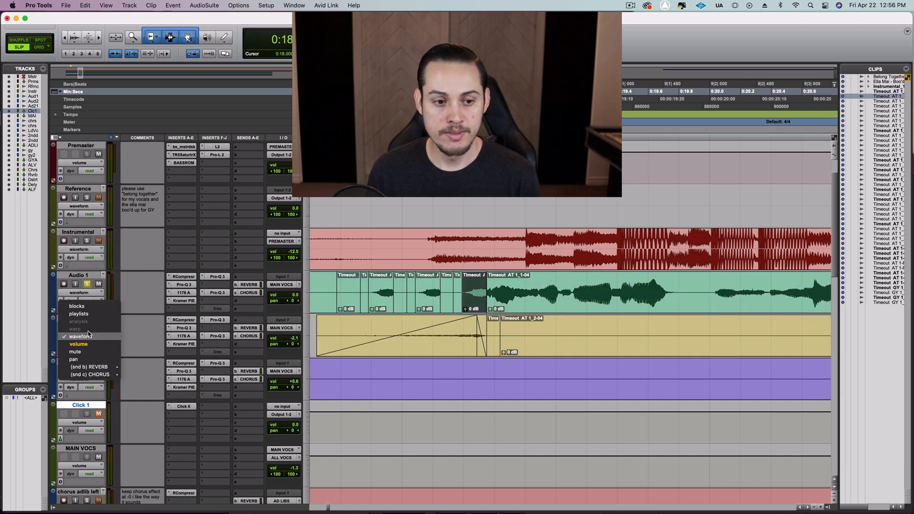
click(86, 327)
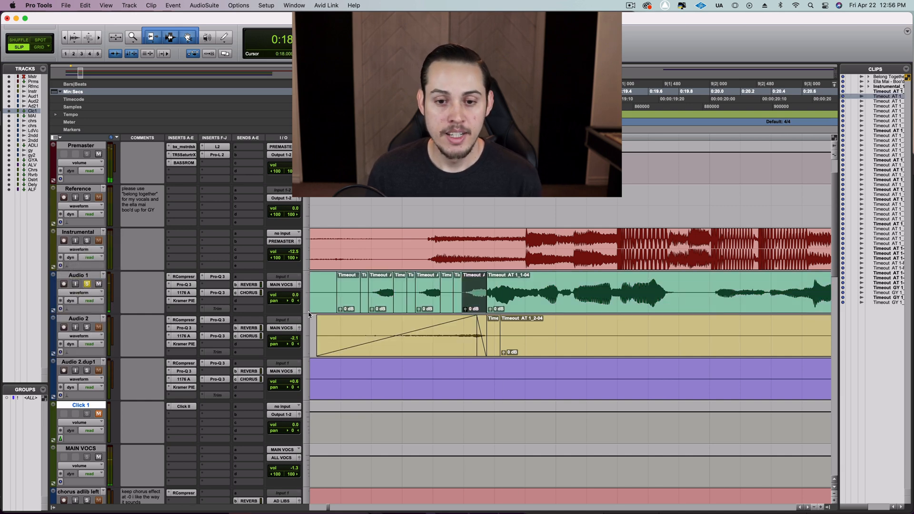
Copy the short clip before Audio 1's main vocal to empty space ahead of Audio 2's faded-in clip, and extend the selection earlier.
key(super+bracketleft)
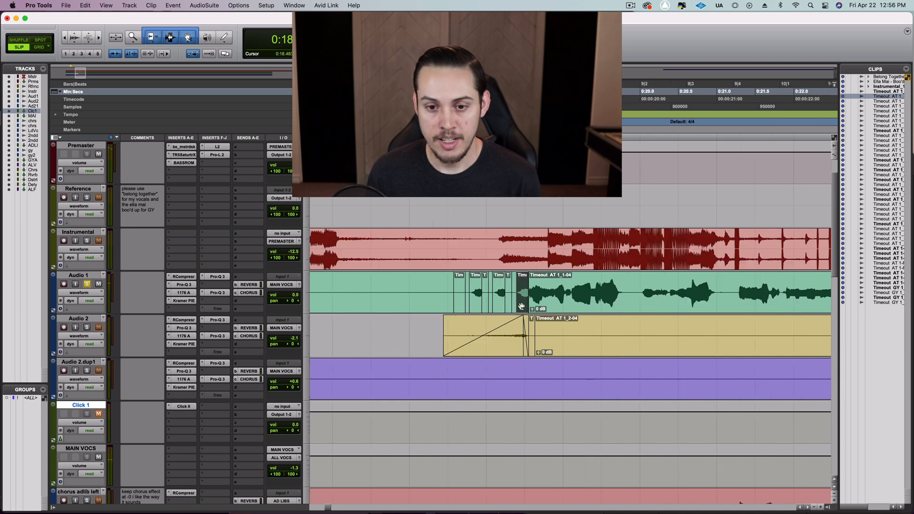
drag(524, 306, 404, 338)
scroll(375, 331, left, 3)
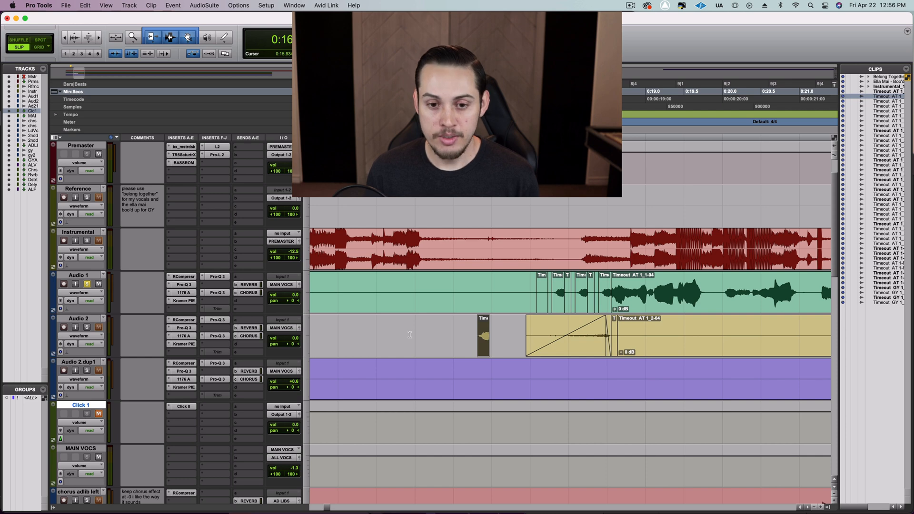
shift+click(385, 325)
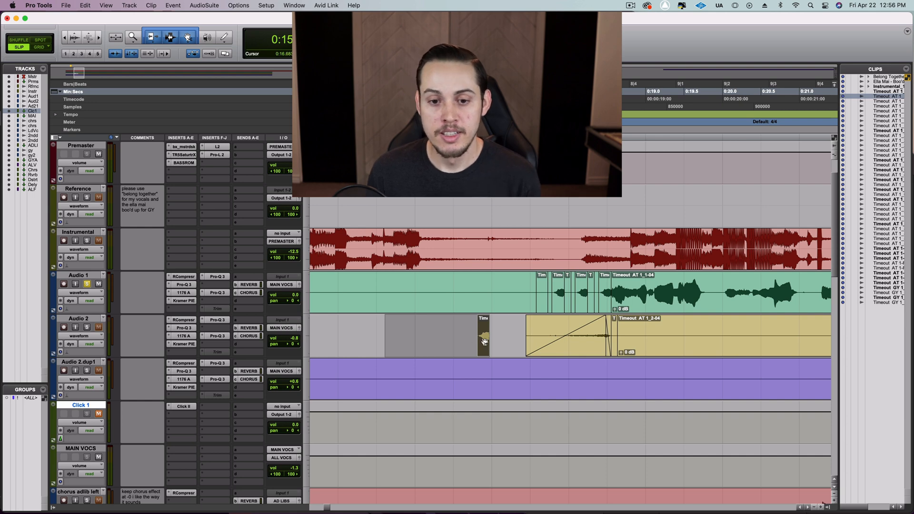
Render a reversed reverb over the selection on Audio 2 with AudioSuite TrueVerb Mono, using the Cathedral preset.
click(213, 6)
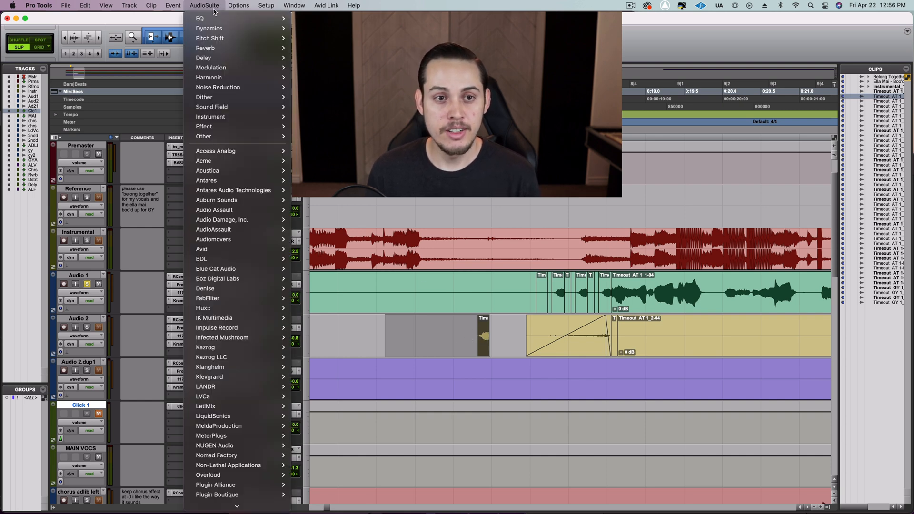
mouse_move(223, 51)
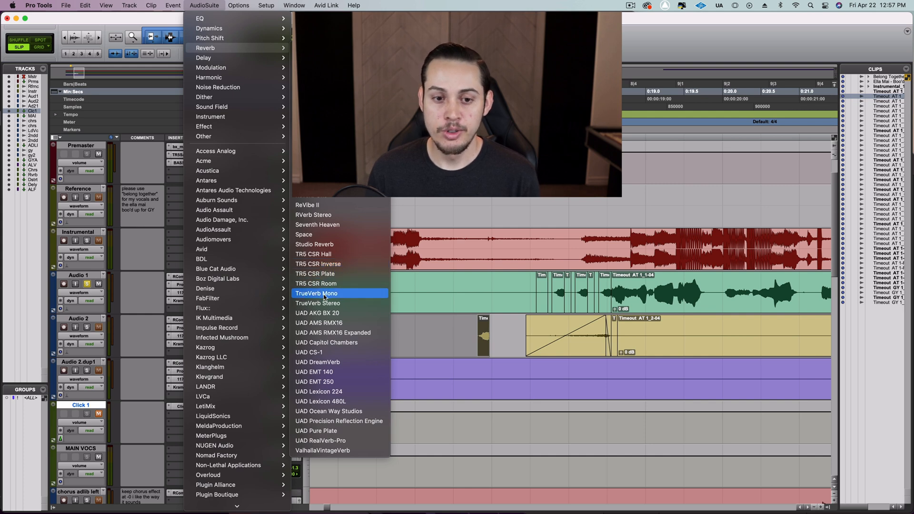
click(336, 294)
click(363, 126)
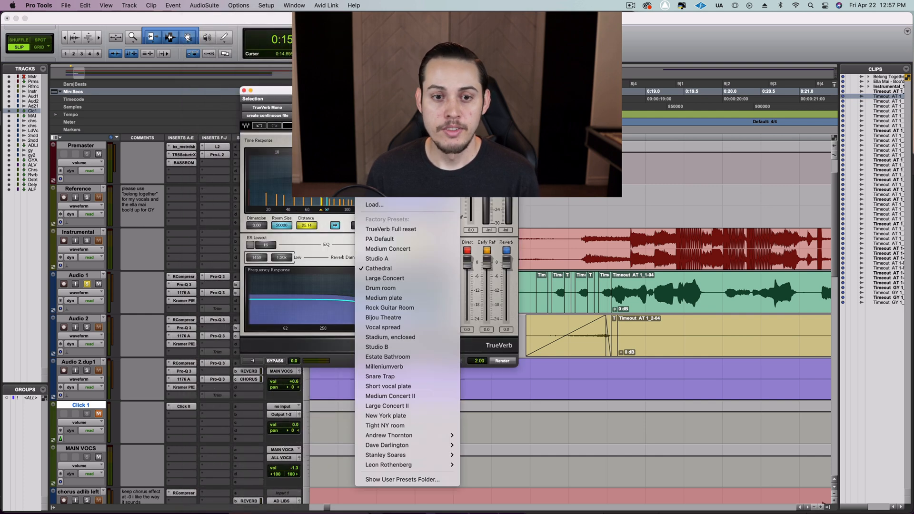
click(395, 269)
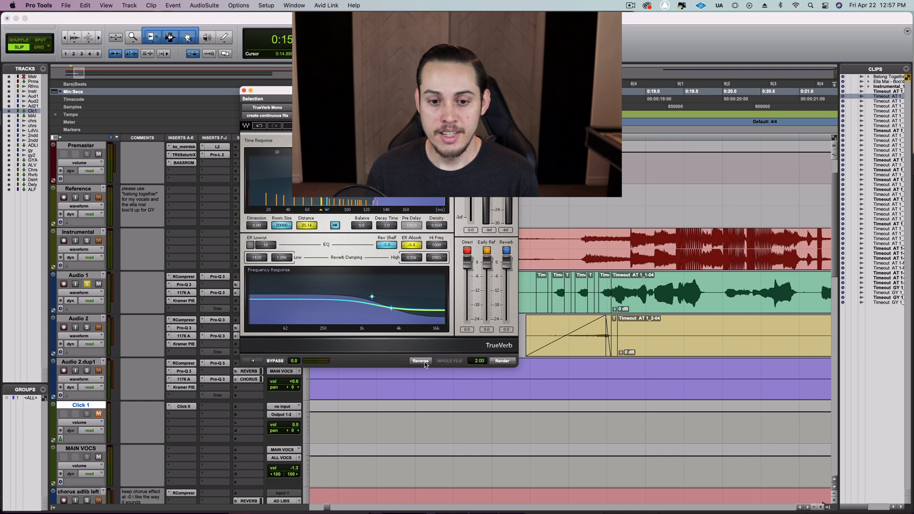
click(421, 361)
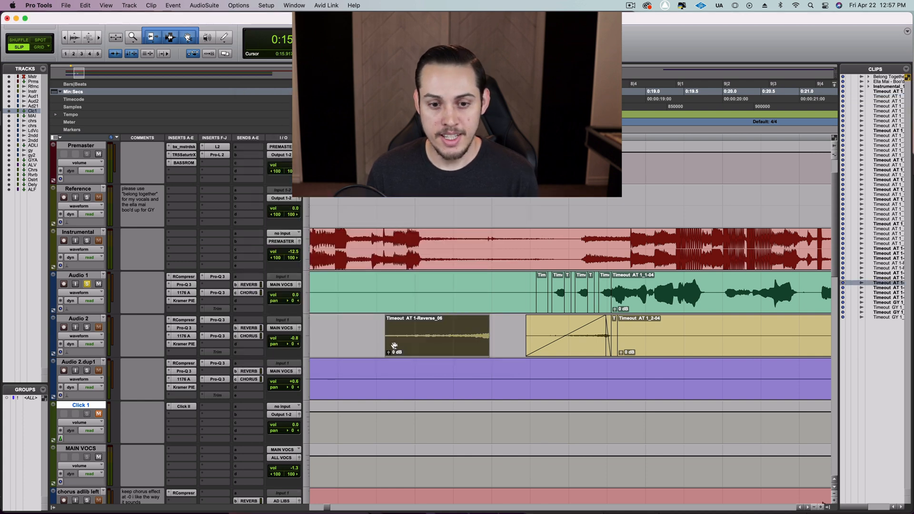
Audition the newly rendered reverse clip with Audio 2 soloed alongside Audio 1, and delete that clip.
click(87, 328)
key(space)
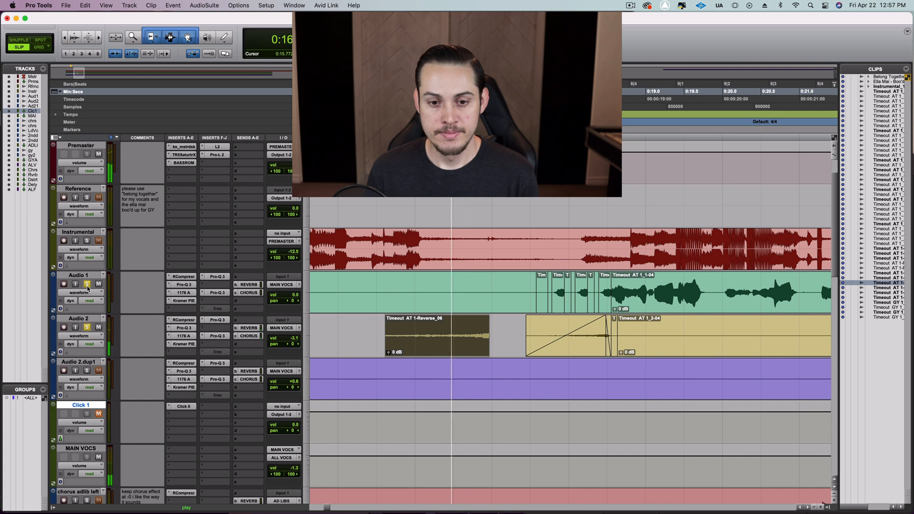
key(space)
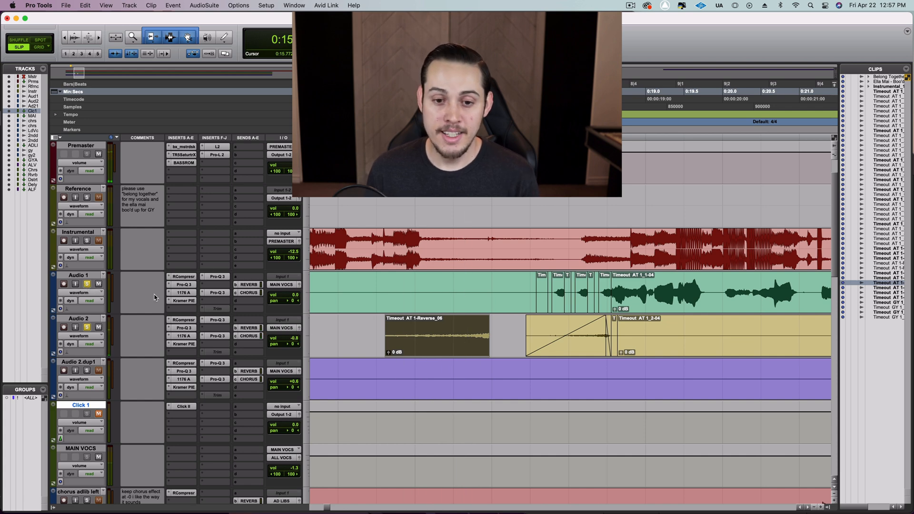
key(Delete)
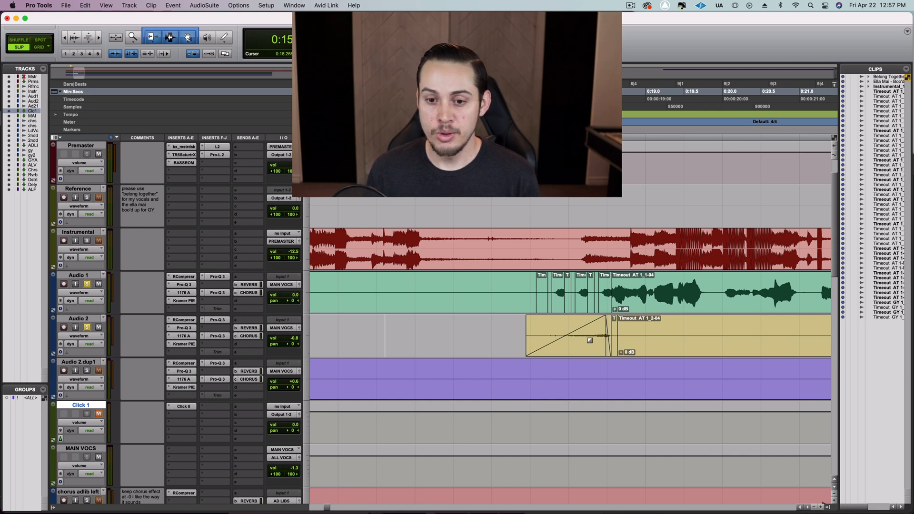
Play the faded-in clip on Audio 2 with Audio 1 unsoloed, and play the transition again with both tracks soloed.
key(space)
click(88, 285)
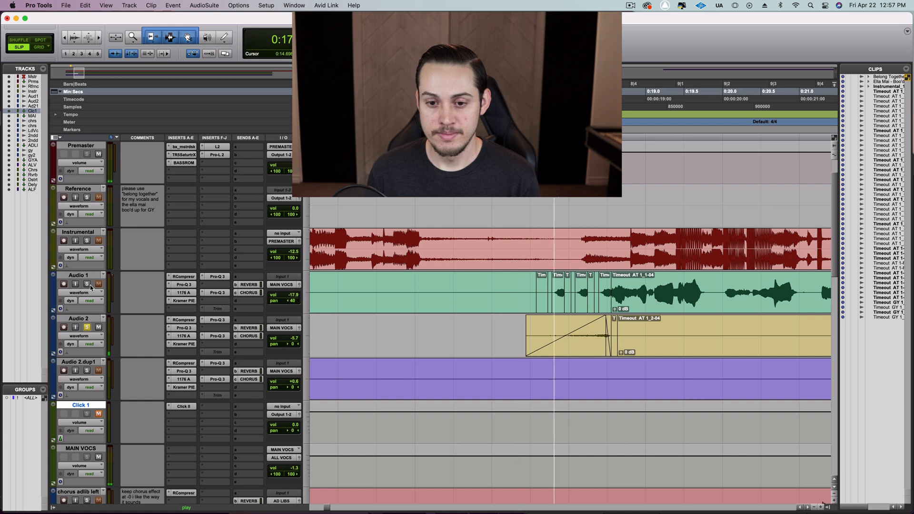
key(space)
click(88, 285)
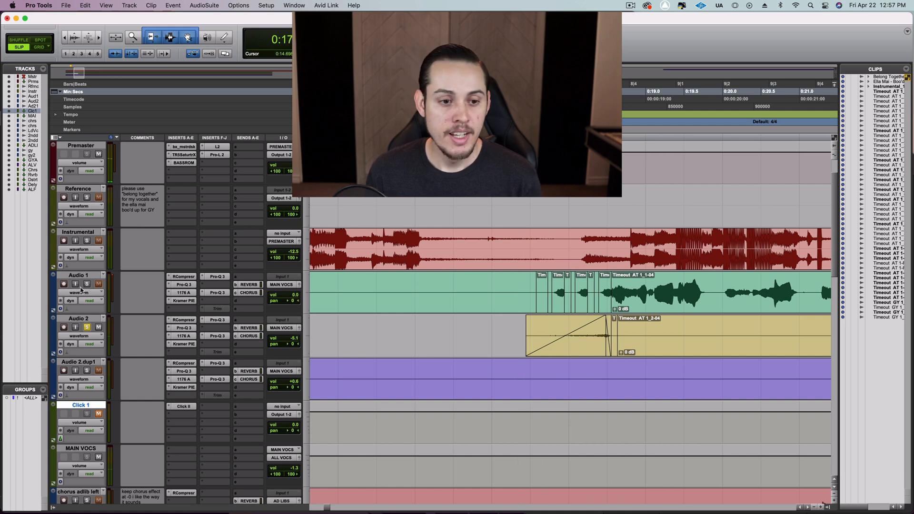
key(space)
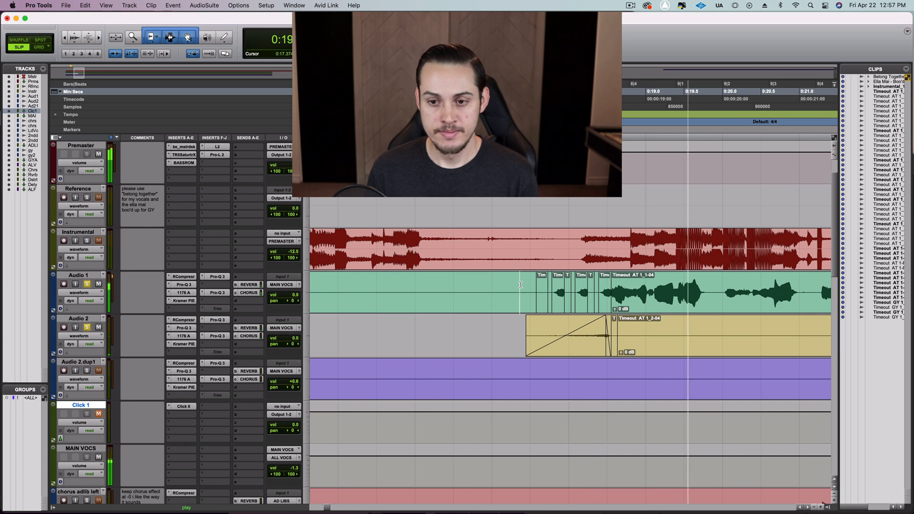
key(space)
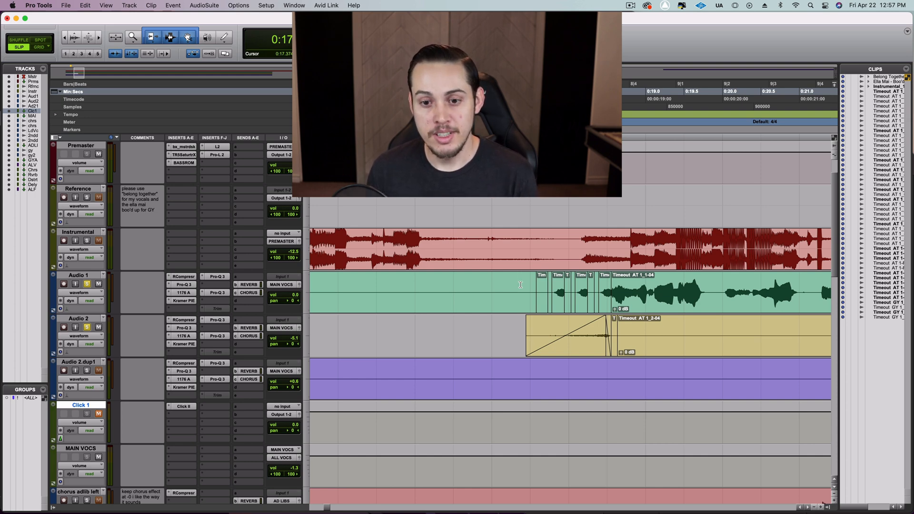
Mute the two short vocal clips before Audio 1's main vocal together with Audio 2's faded-in clip and the short clip after it.
click(559, 303)
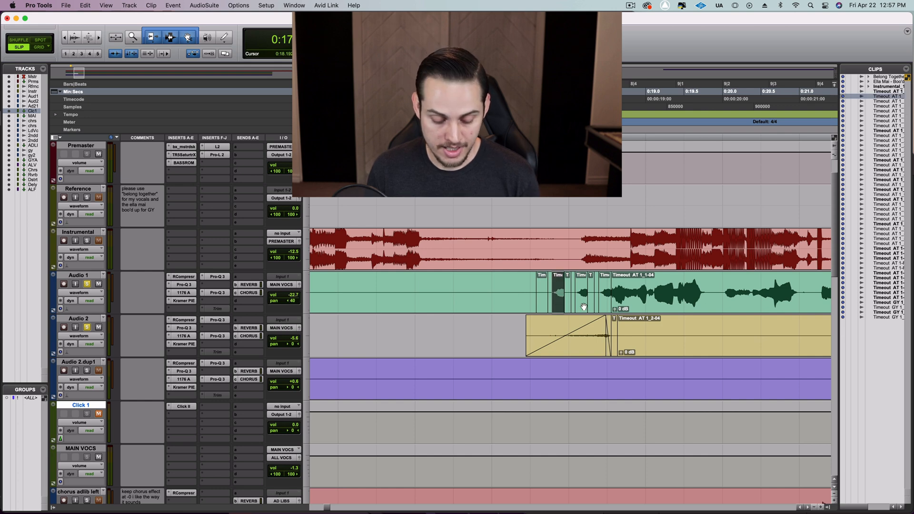
click(584, 305)
click(612, 352)
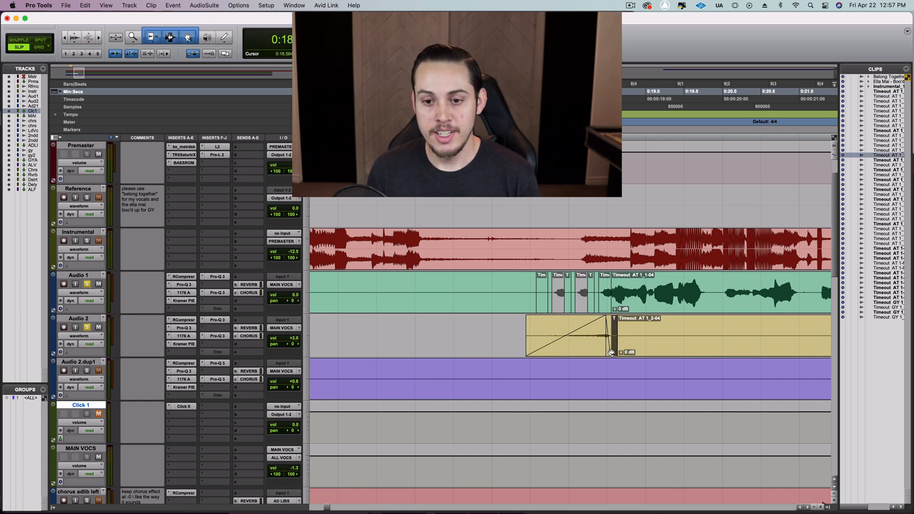
click(584, 352)
key(super+m)
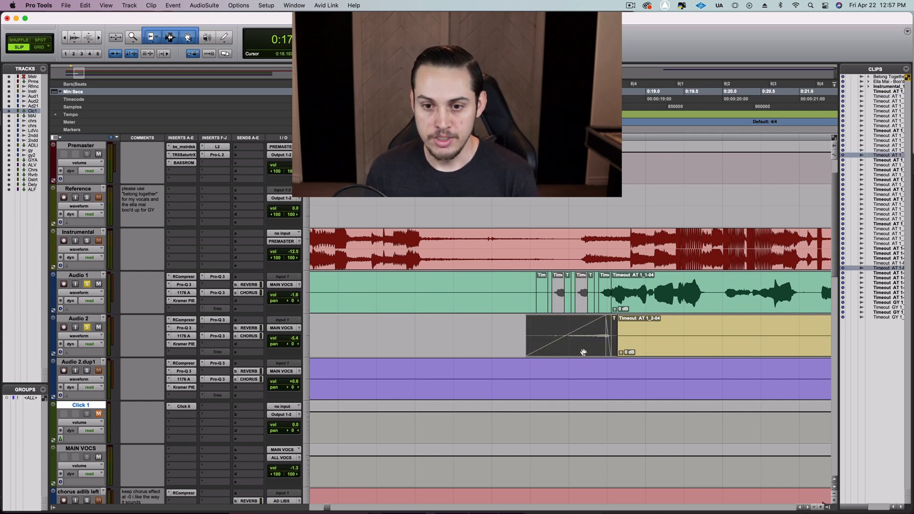
Solo the Instrumental track along with both vocals and play the section from well before the muted clips into the main vocal.
key(super+bracketleft)
scroll(525, 329, right, 2)
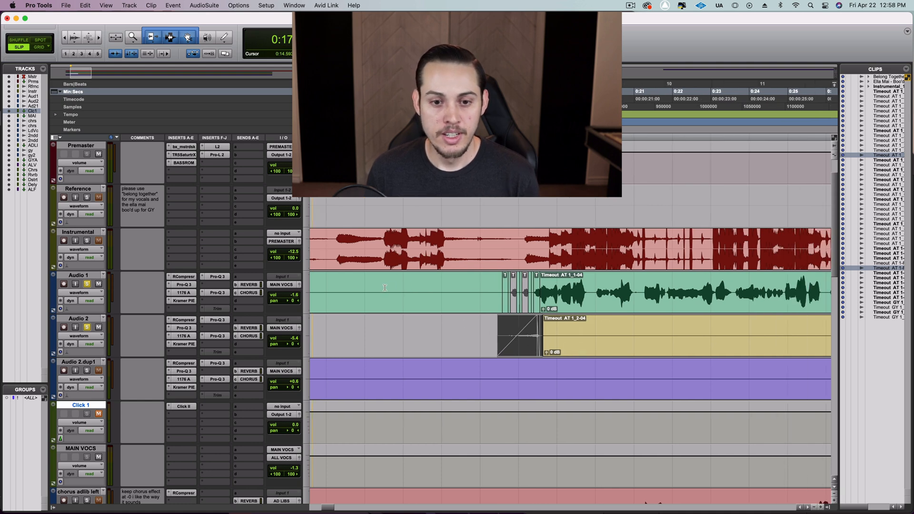
click(330, 286)
click(87, 241)
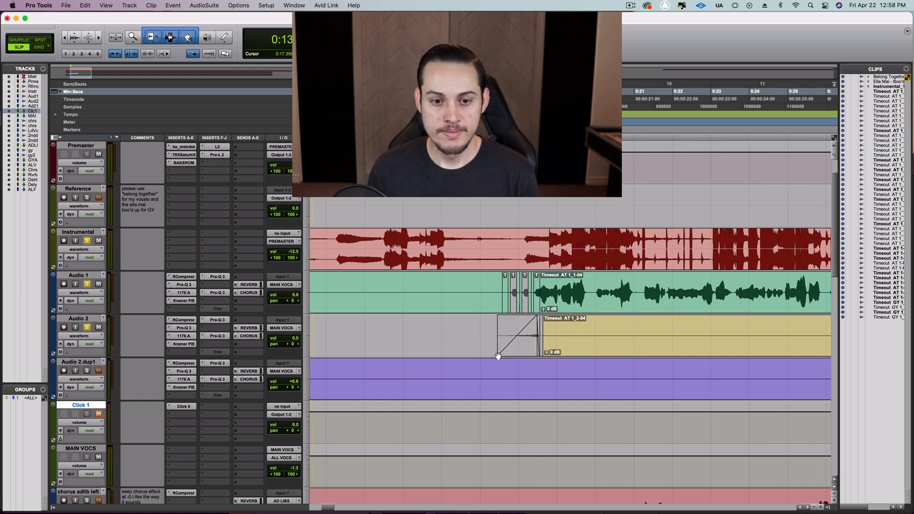
key(space)
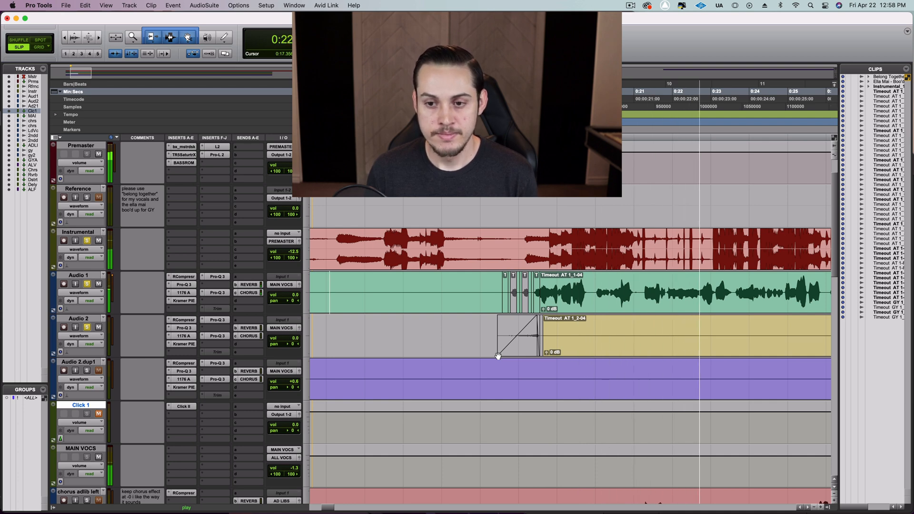
key(space)
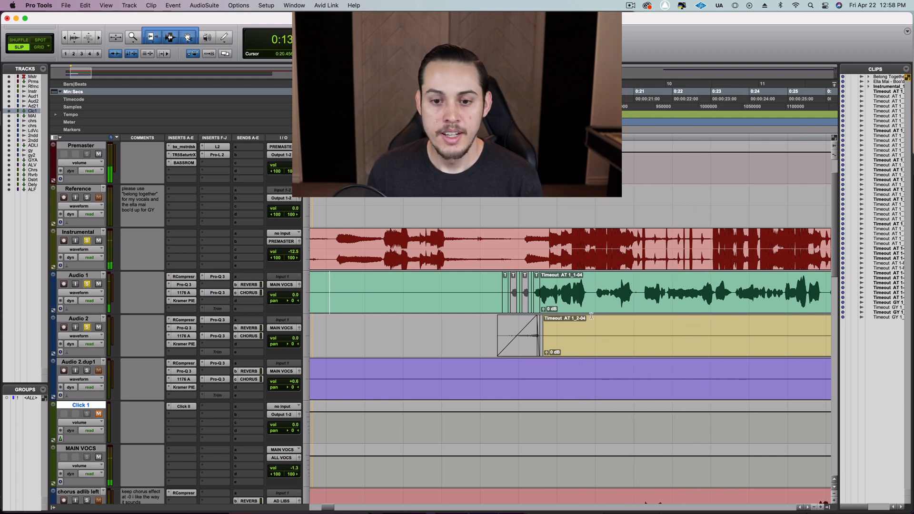
Unmute the short clips on Audio 1 and the faded-in clips on Audio 2, and play the section with the instrumental.
click(516, 308)
key(super+m)
click(526, 309)
key(super+m)
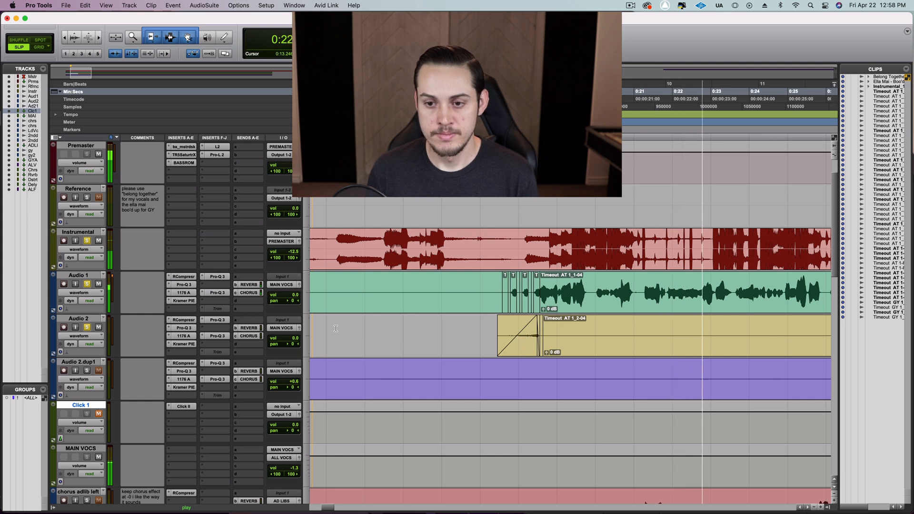
key(space)
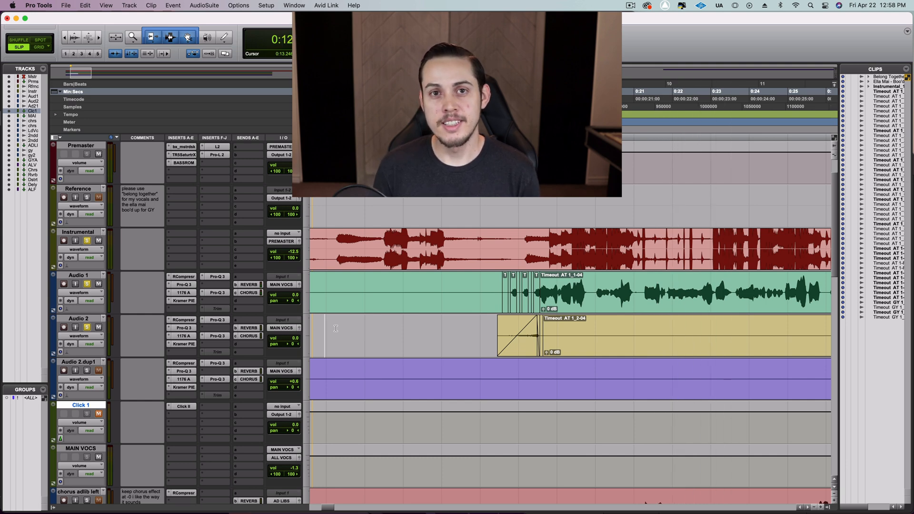